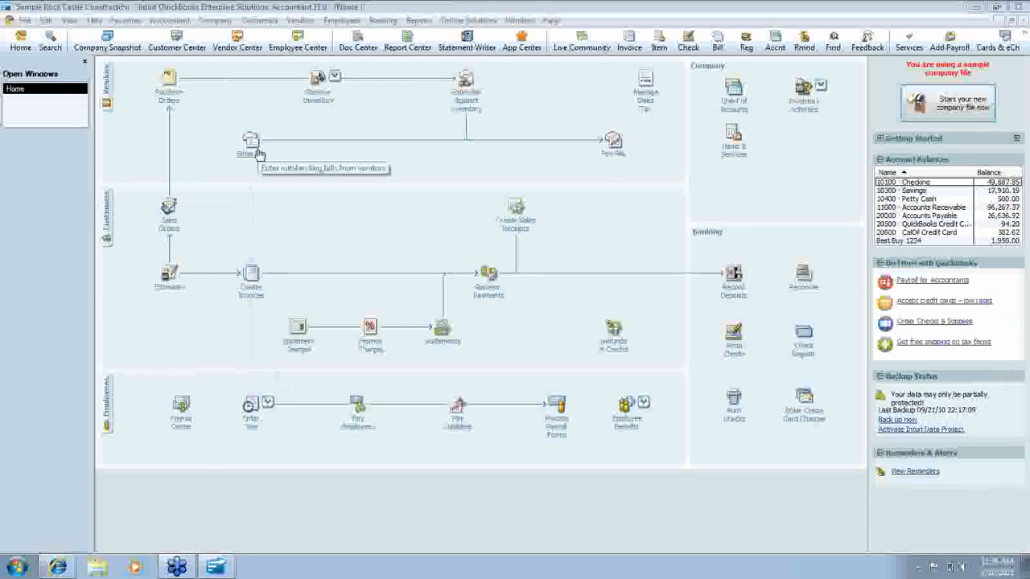
Step: Start a new vendor bill and enter a 100.00 expense line posted to the Job Materials account
click(257, 150)
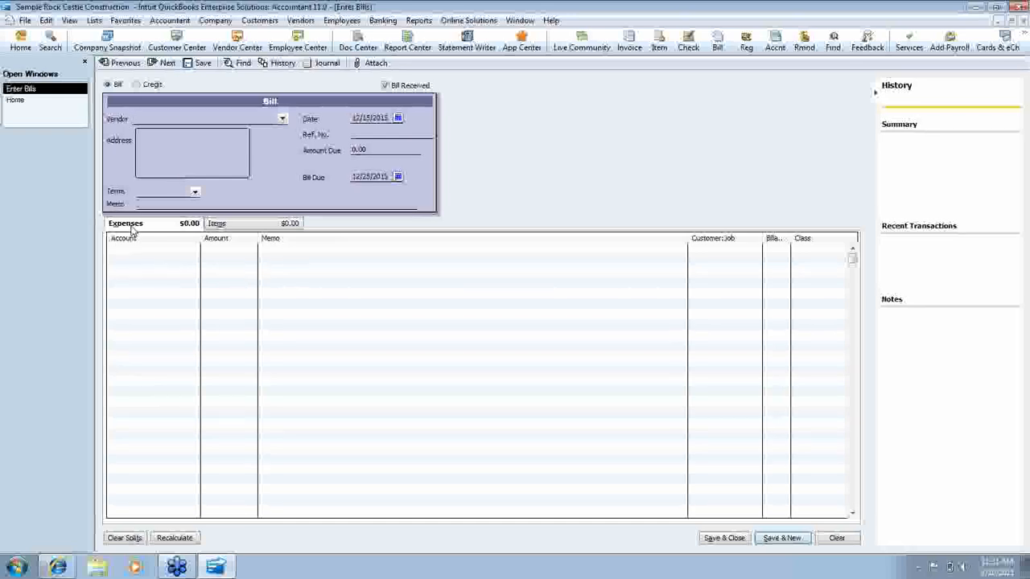
click(187, 249)
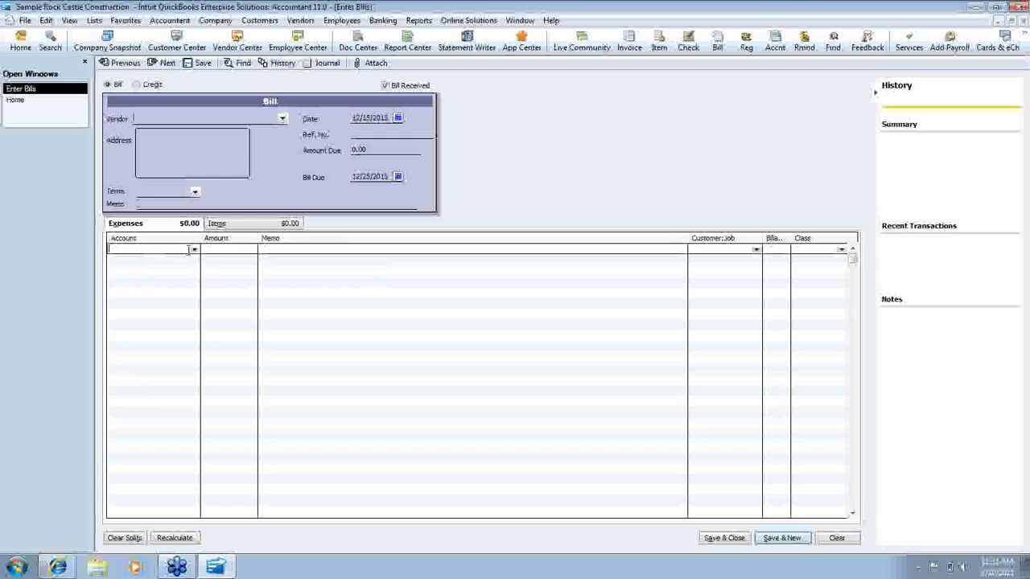
click(194, 249)
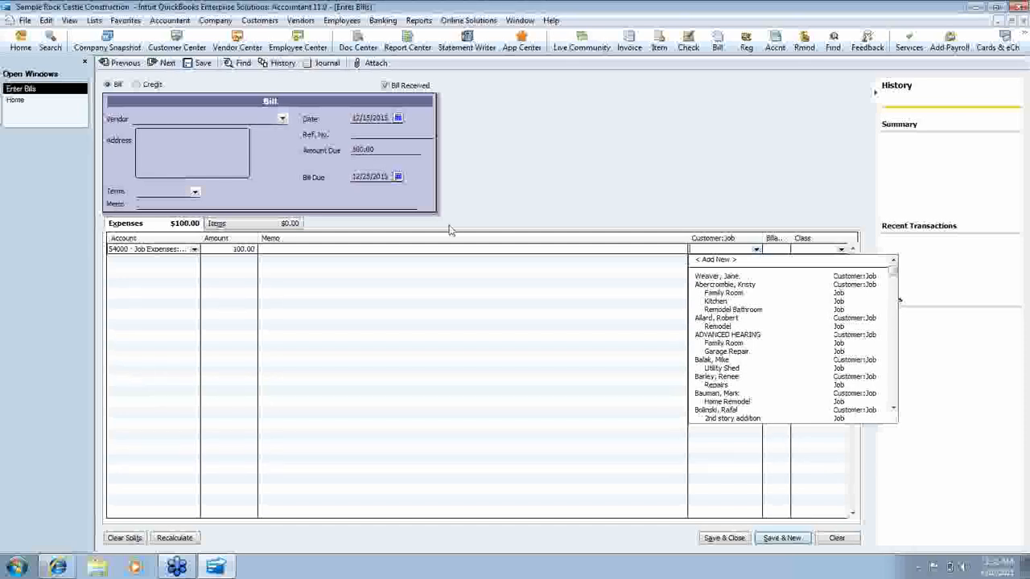
Step: Set the vendor to Timberloft Lumber and add a Lumber:Trim item line with quantity 10 for the customer's Family Room job
click(231, 225)
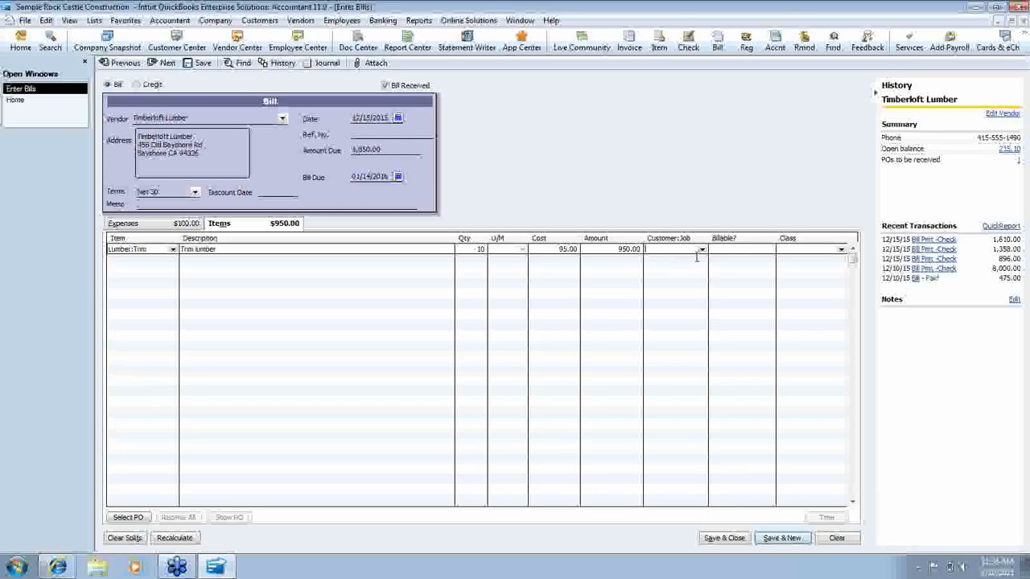
click(703, 249)
click(689, 296)
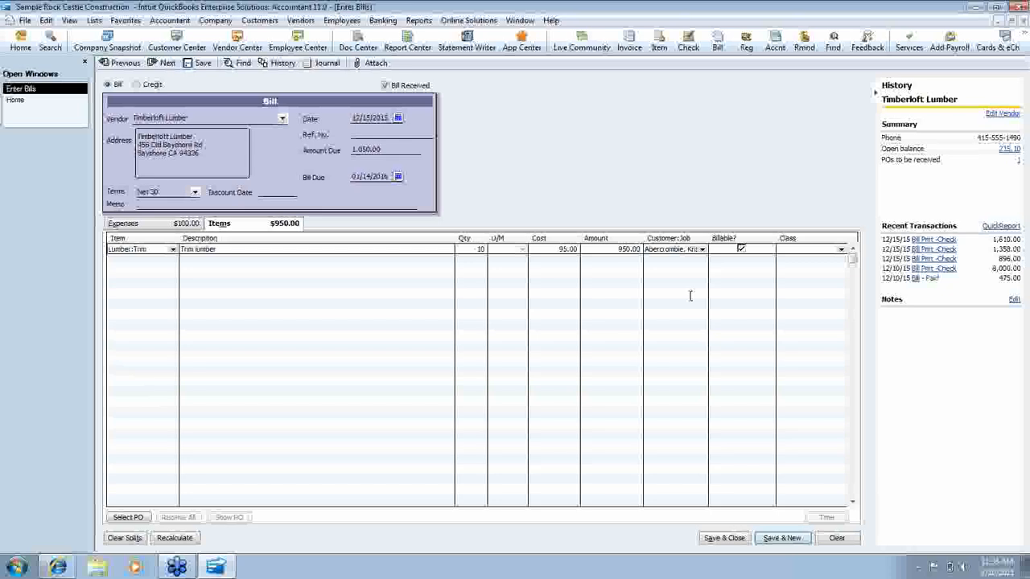
Step: Look up the Trim lumber item's record in the Item List and check its expense account mapping
click(172, 249)
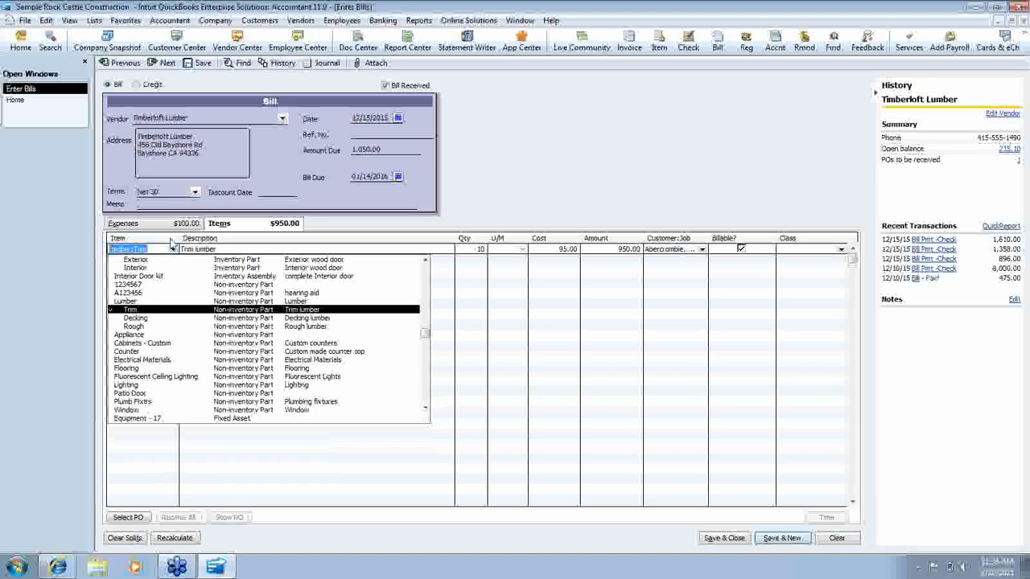
click(172, 250)
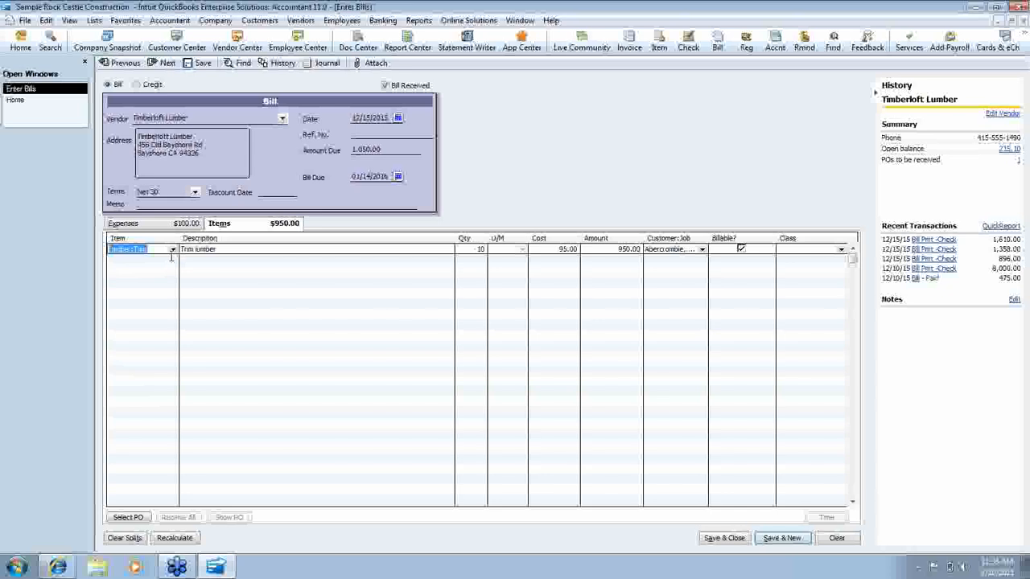
click(94, 20)
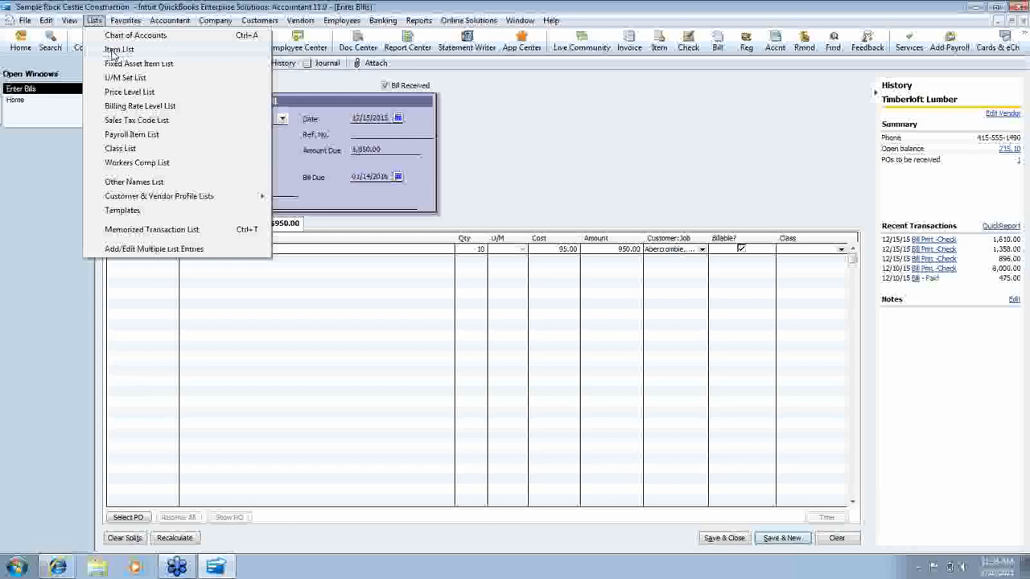
click(119, 49)
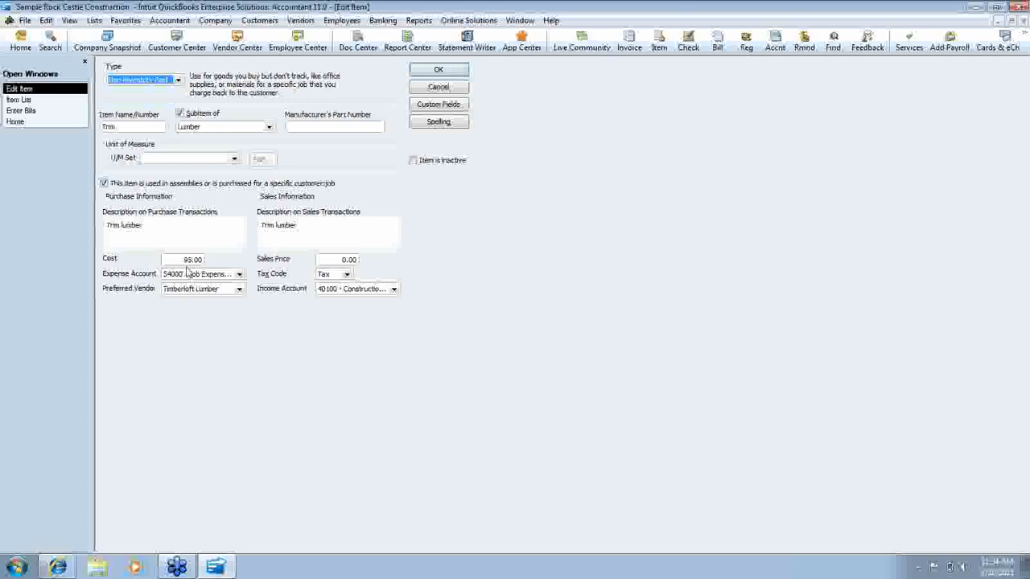
click(239, 275)
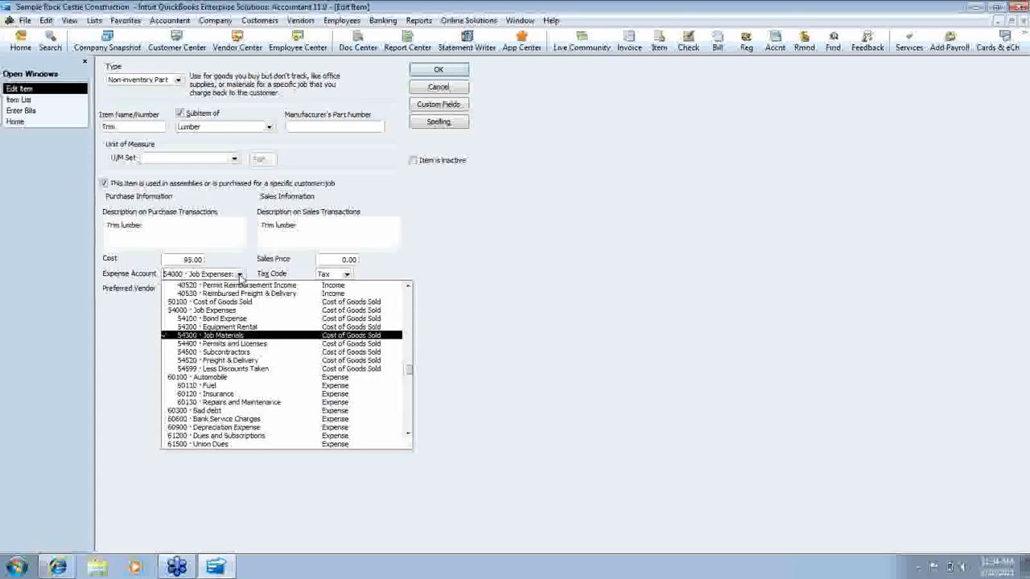
click(249, 337)
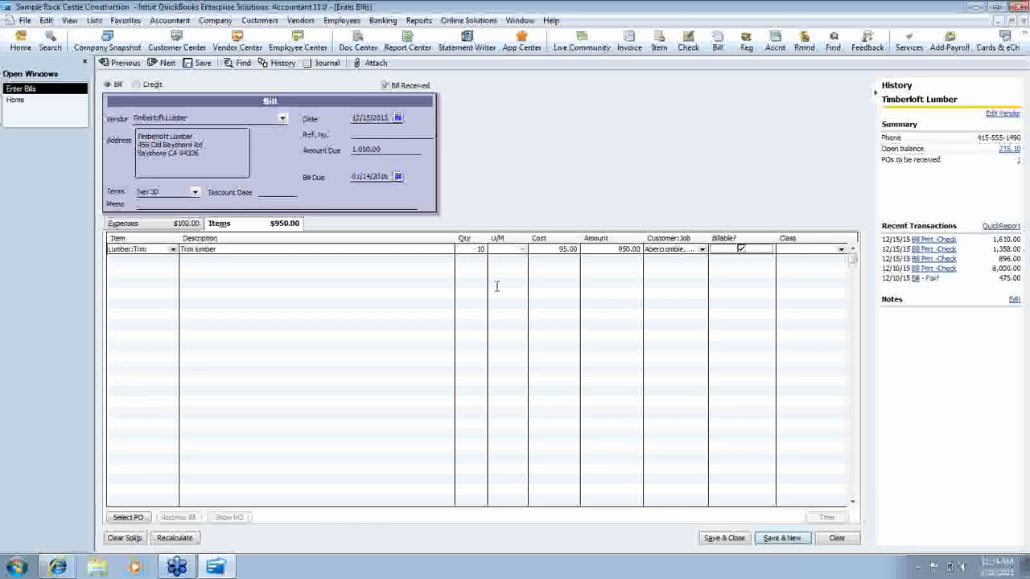
Step: Make the Trim lumber line non-billable and replace the bill's expense line with 50.00 posted to Office Supplies
click(740, 249)
click(225, 225)
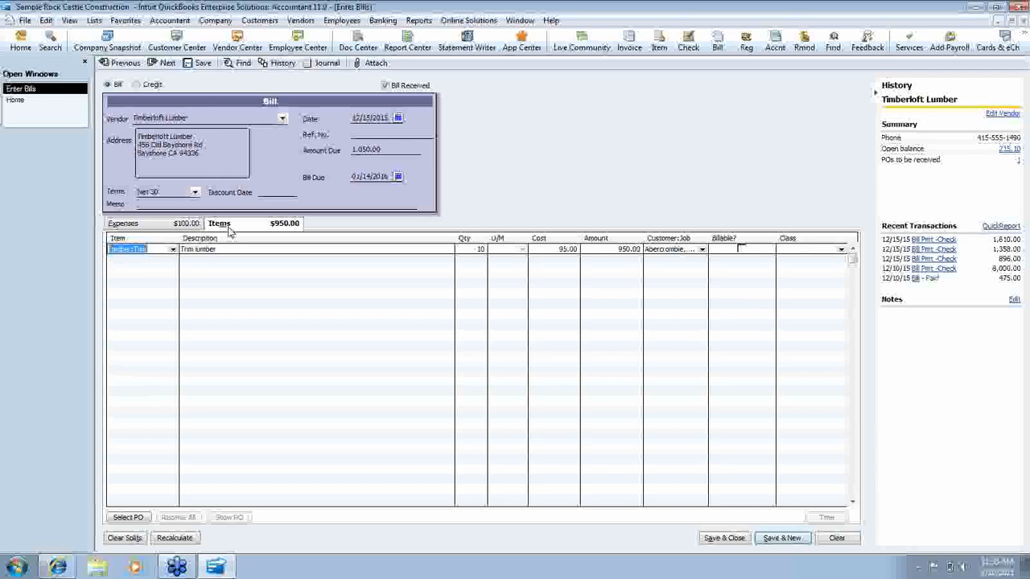
click(171, 226)
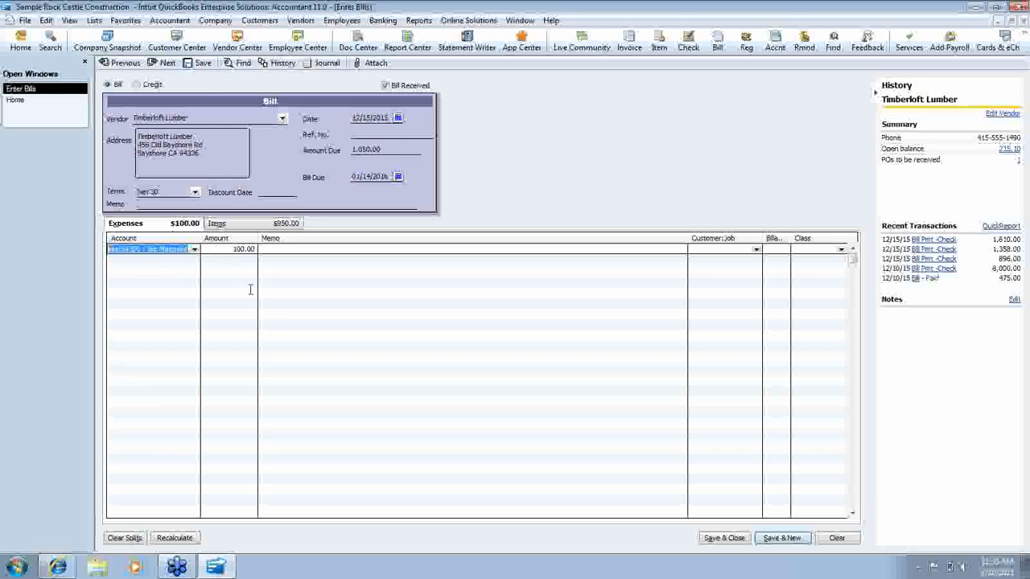
key(Delete)
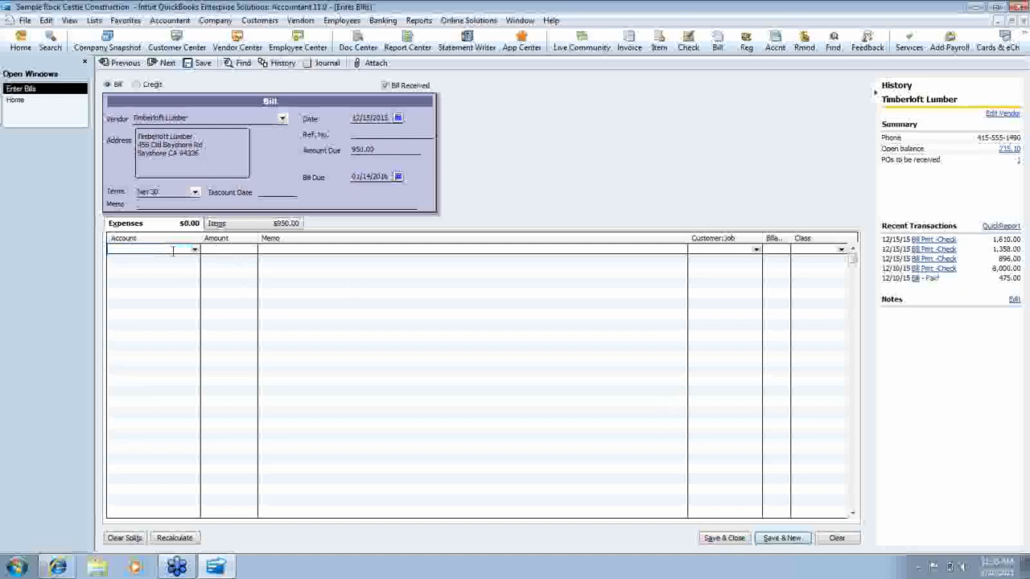
text(Office Supplies)
key(Tab)
text(50)
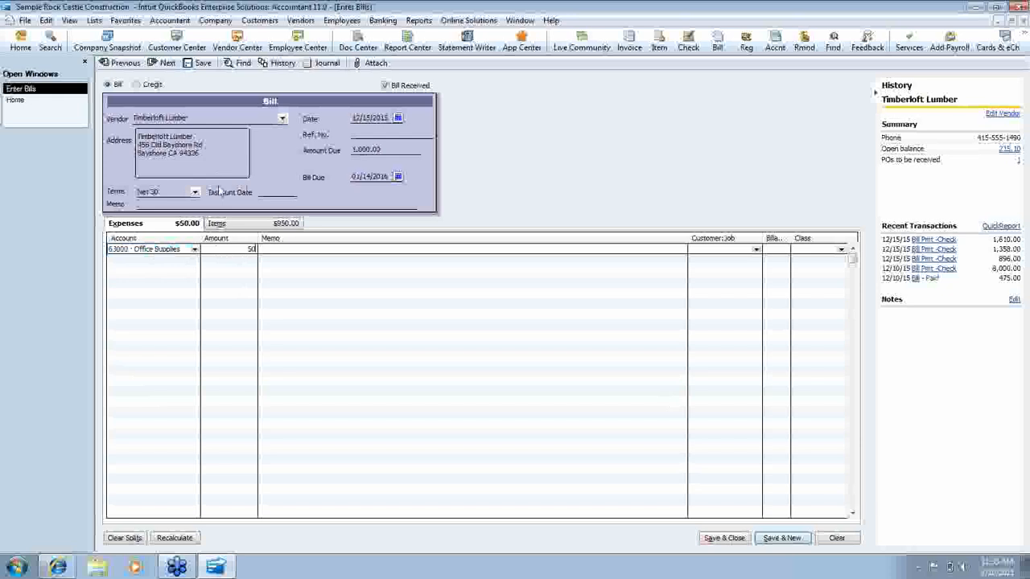
key(Tab)
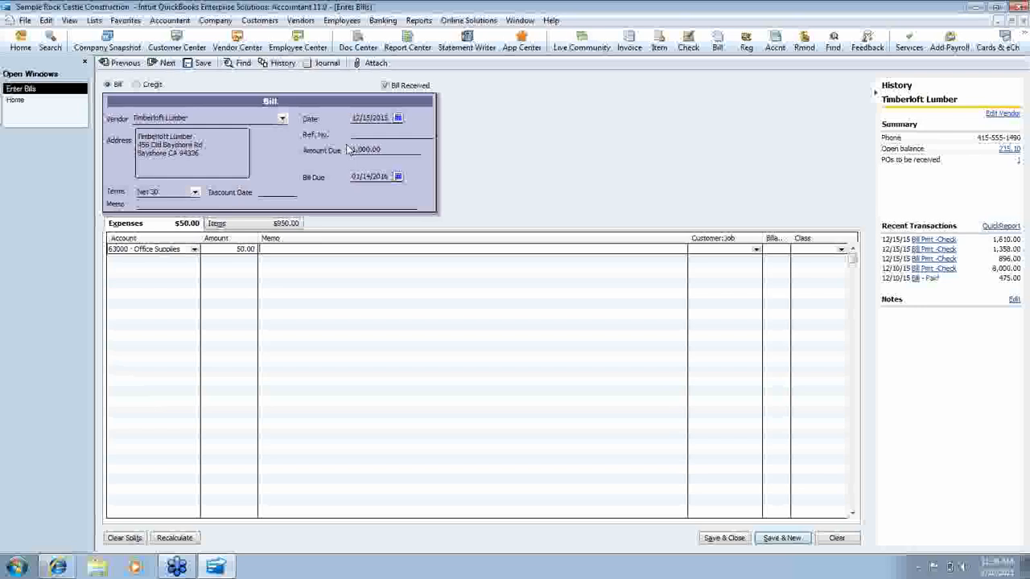
Step: Add one billable Light Pine cabinet wall unit at 1,500.00 for the same customer's job and save the bill
click(254, 223)
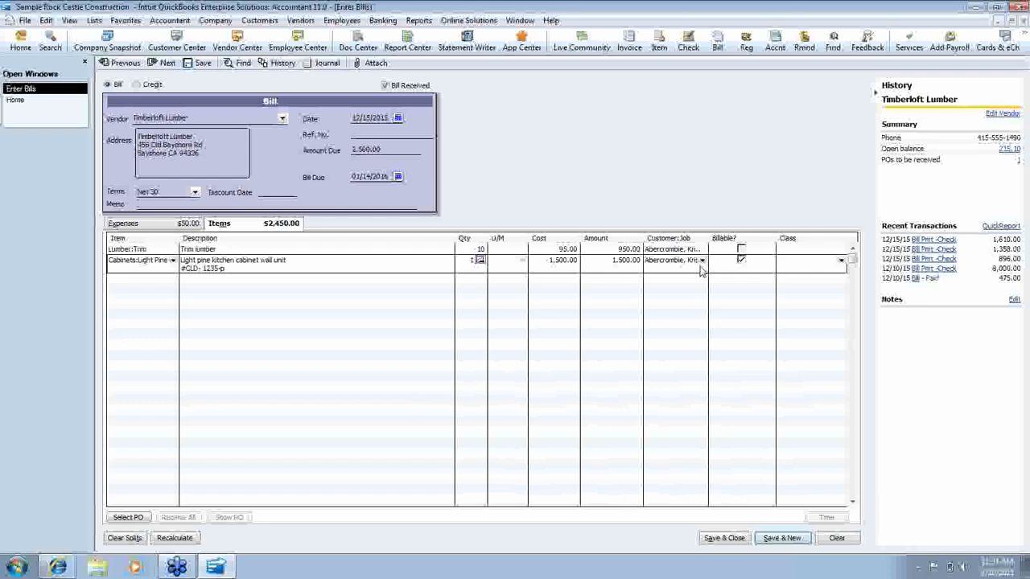
click(376, 249)
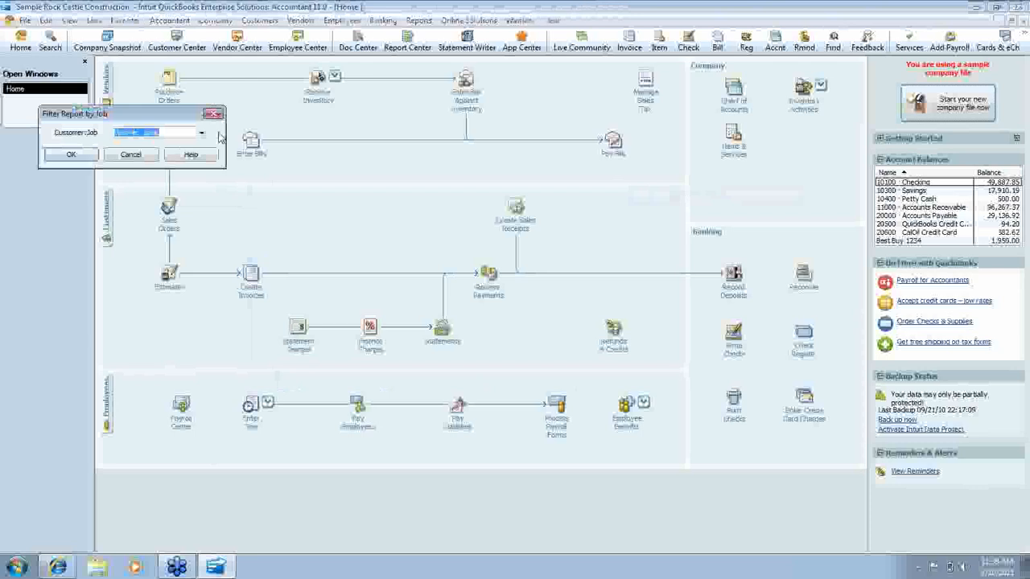
Step: Run Job Profitability Detail for the Family Room job and compare its No item costs with the Profit & Loss by Job report
key(Return)
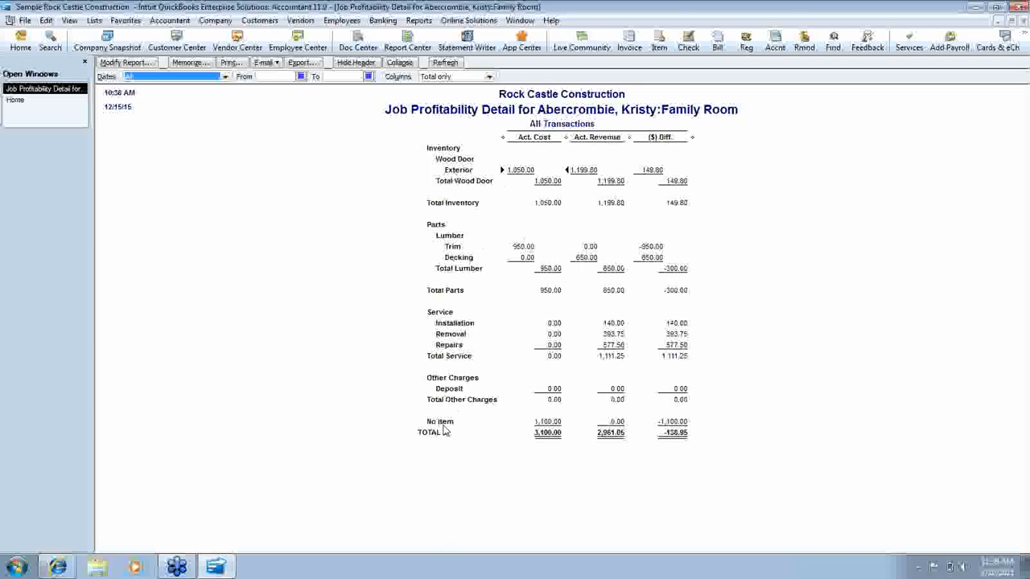
double_click(547, 423)
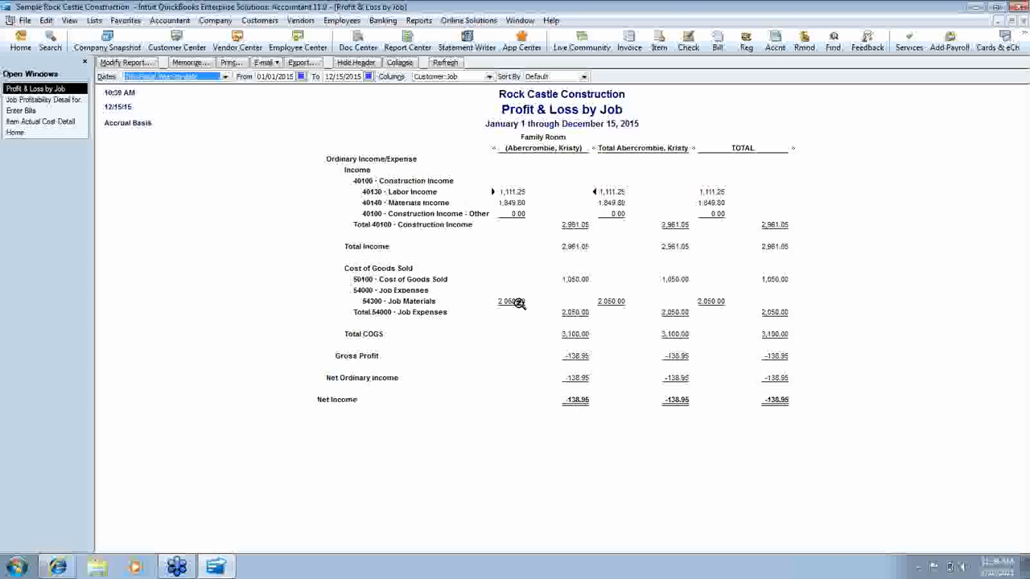
double_click(573, 312)
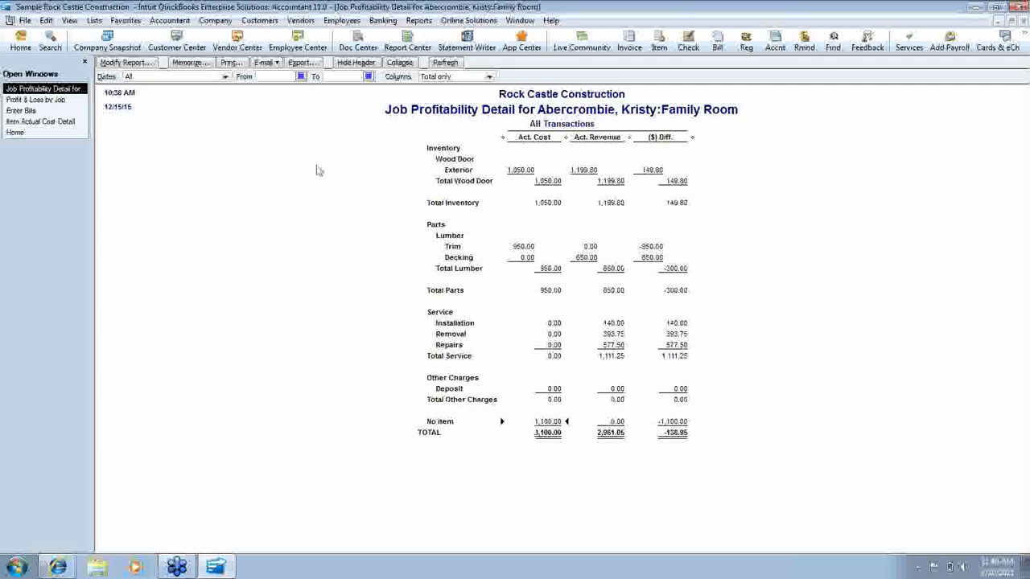
click(61, 100)
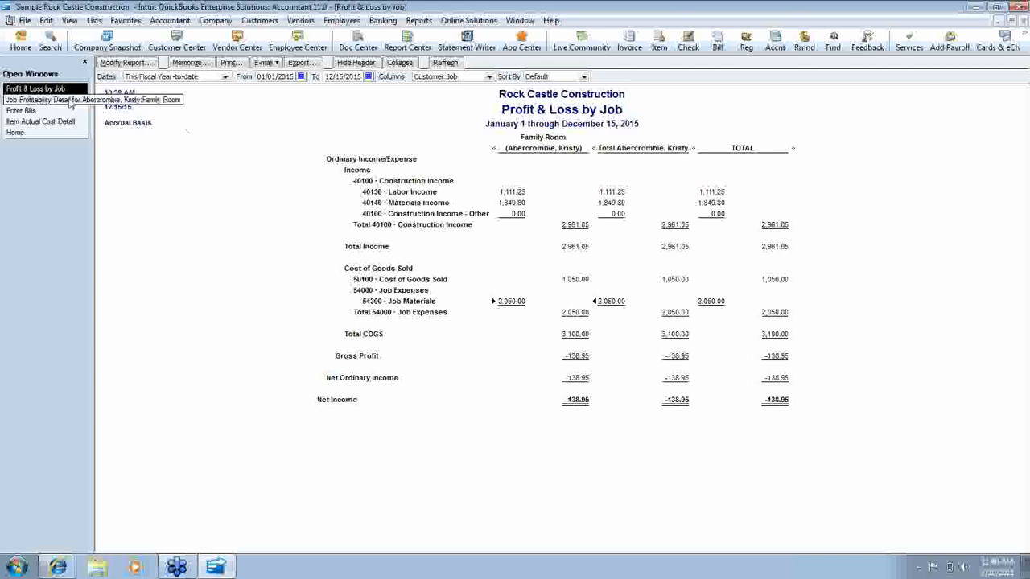
Step: Start a purchase order and create a non-inventory part item named office supplies, assigned to the Office Supplies account
click(45, 132)
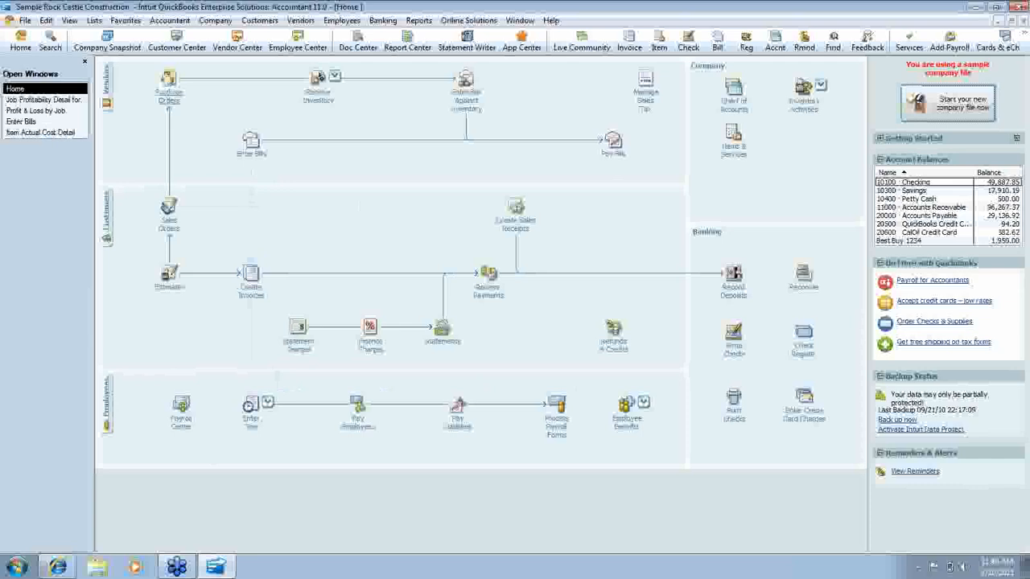
click(168, 85)
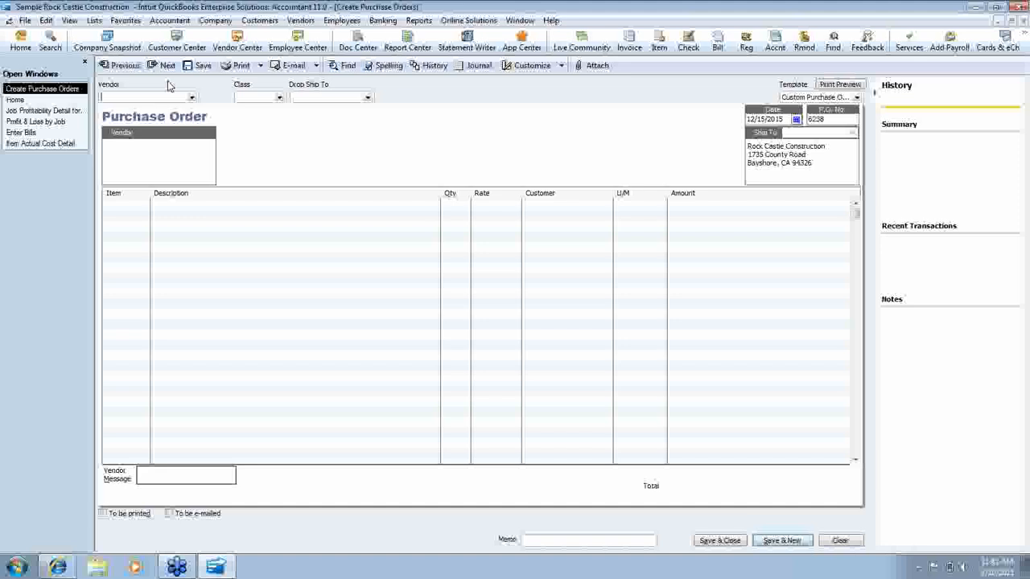
click(121, 205)
text(office sup)
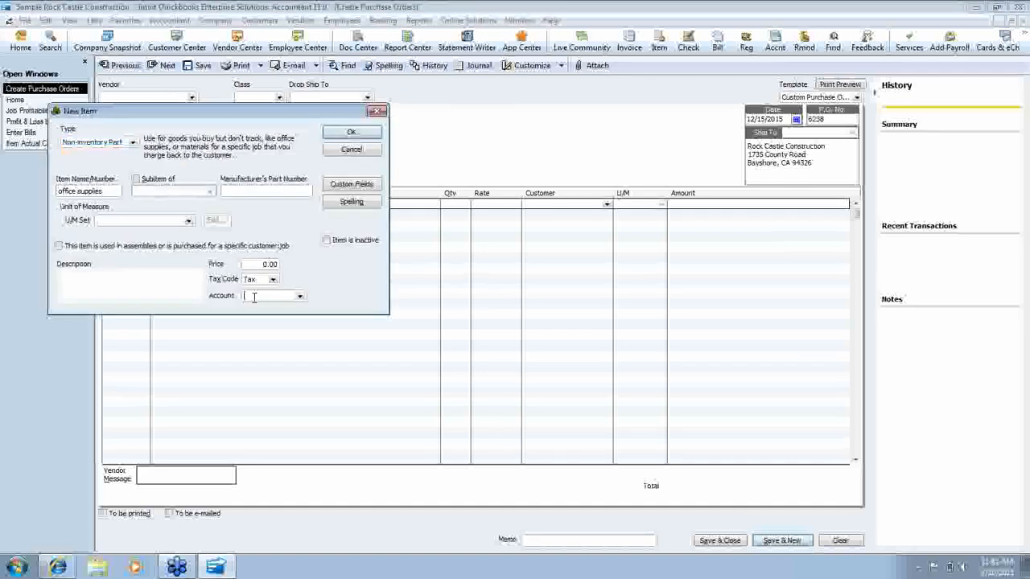
click(254, 297)
text(Office Supplies)
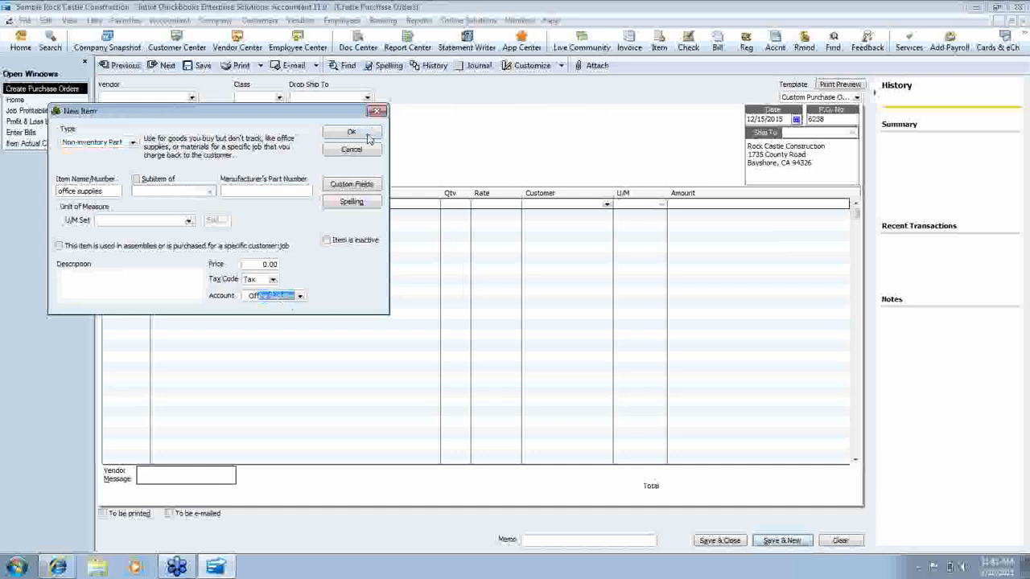
click(350, 132)
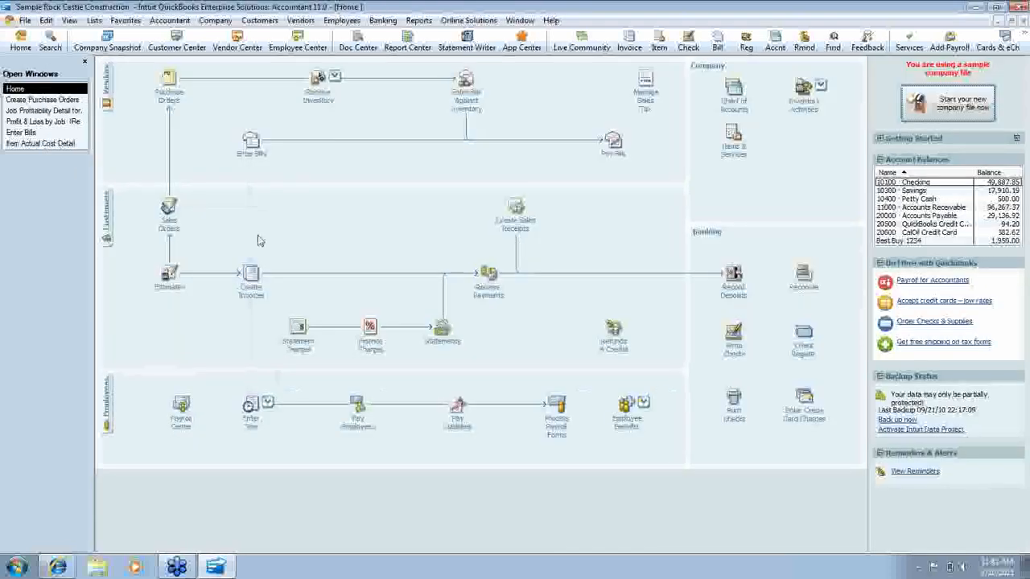
Step: Start an invoice for the Family Room job and bring in the billable Light Pine cabinet item from its time and costs
click(171, 281)
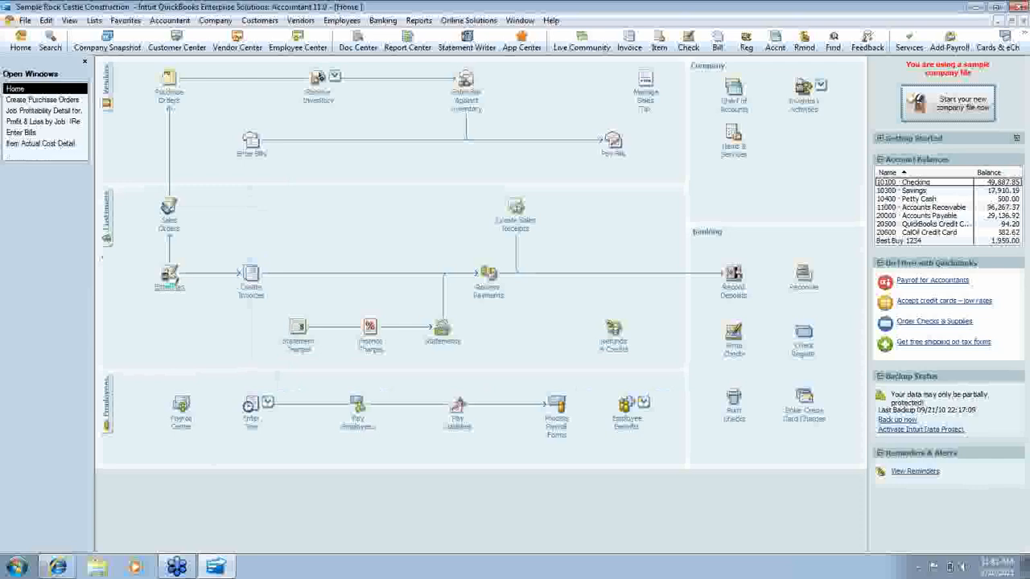
click(169, 277)
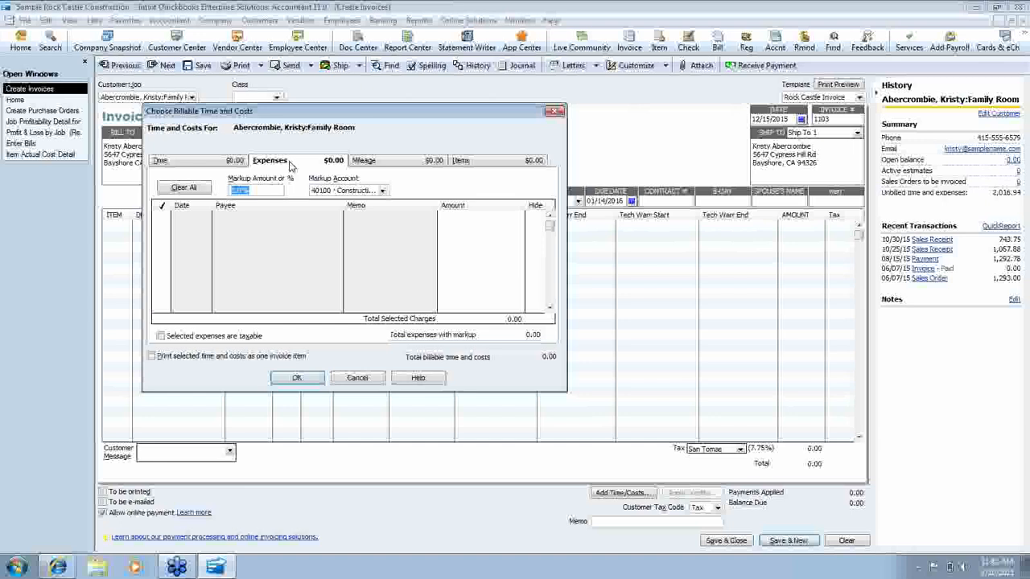
key(Tab)
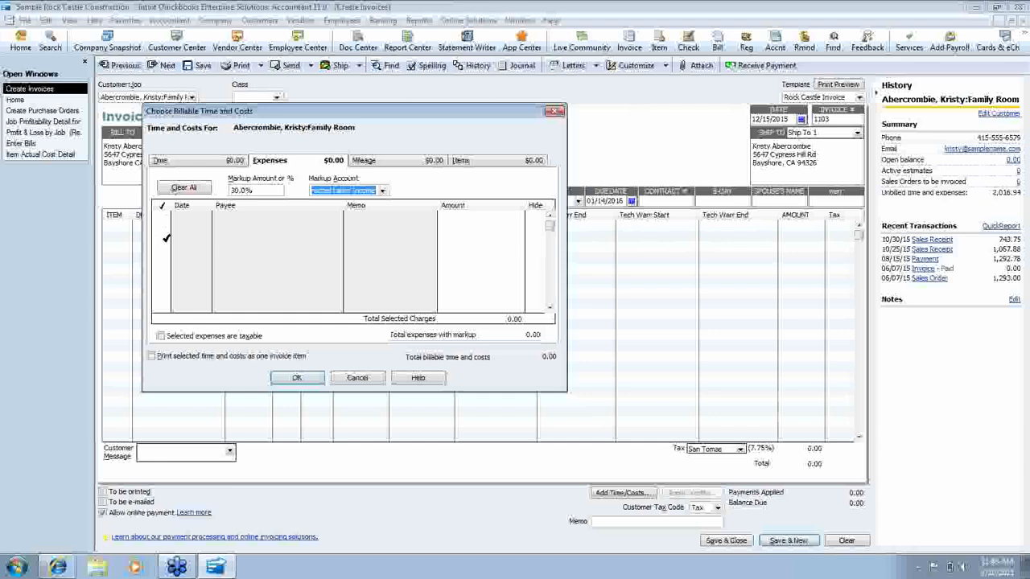
click(463, 160)
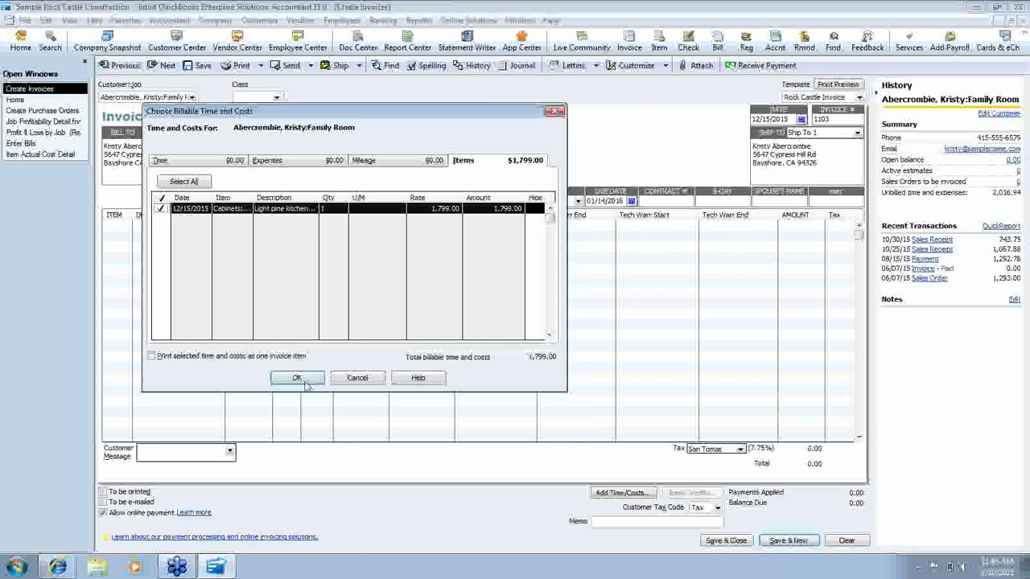
click(299, 379)
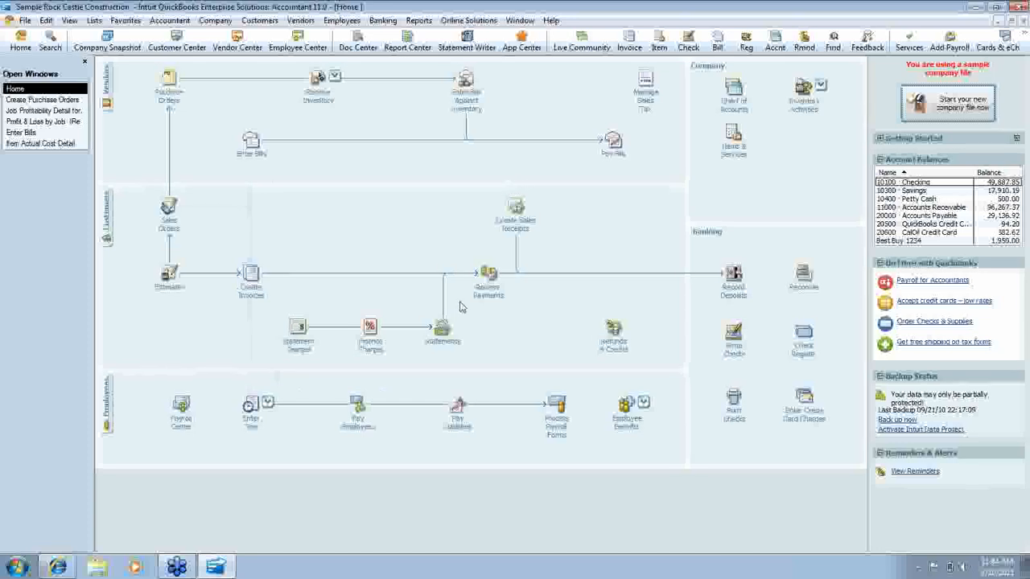
Step: Open a new blank check and review the accounts available for its expense lines and the Customer:Job field
click(737, 351)
click(172, 271)
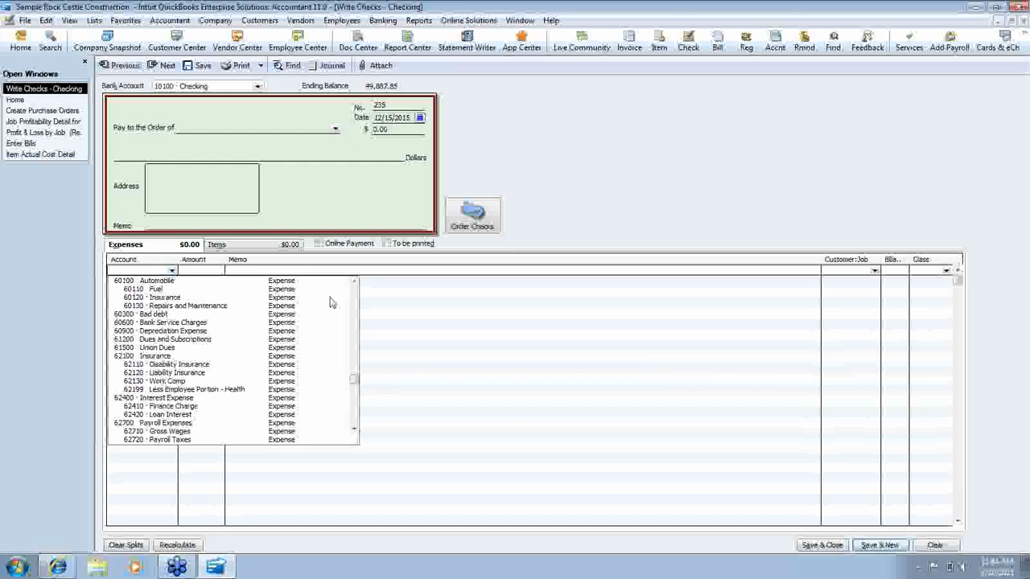
click(354, 283)
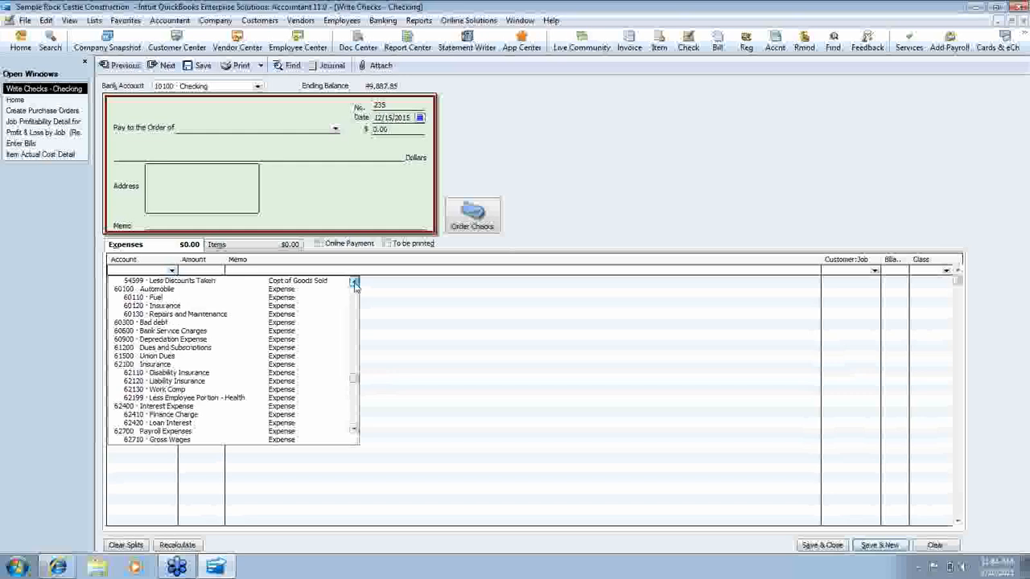
click(833, 272)
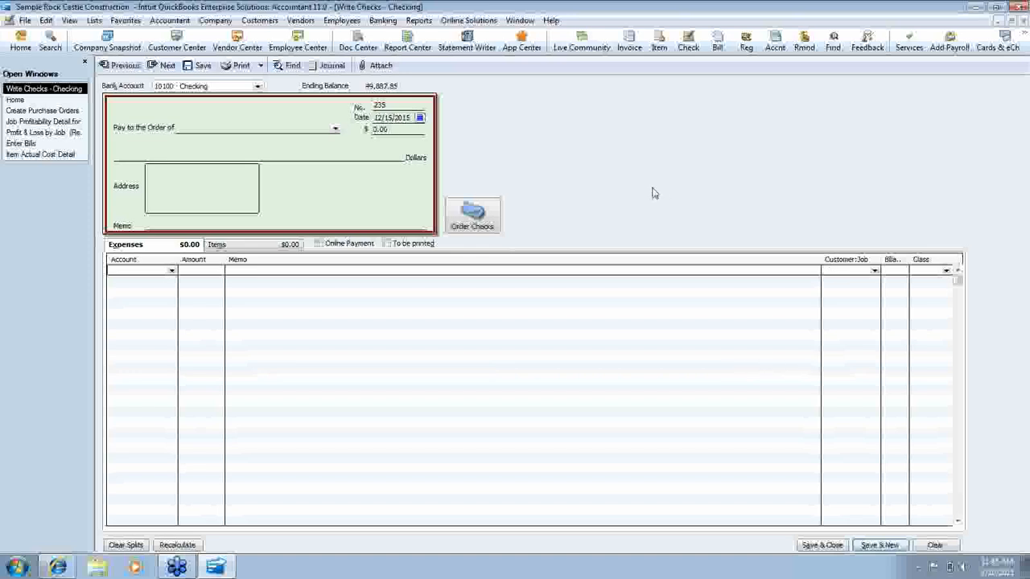
Step: Write and save a check to A Cheung Limited with a 1,000.00 expense in account 54000 Job Expenses, billable to the Family Room job
click(335, 129)
click(258, 150)
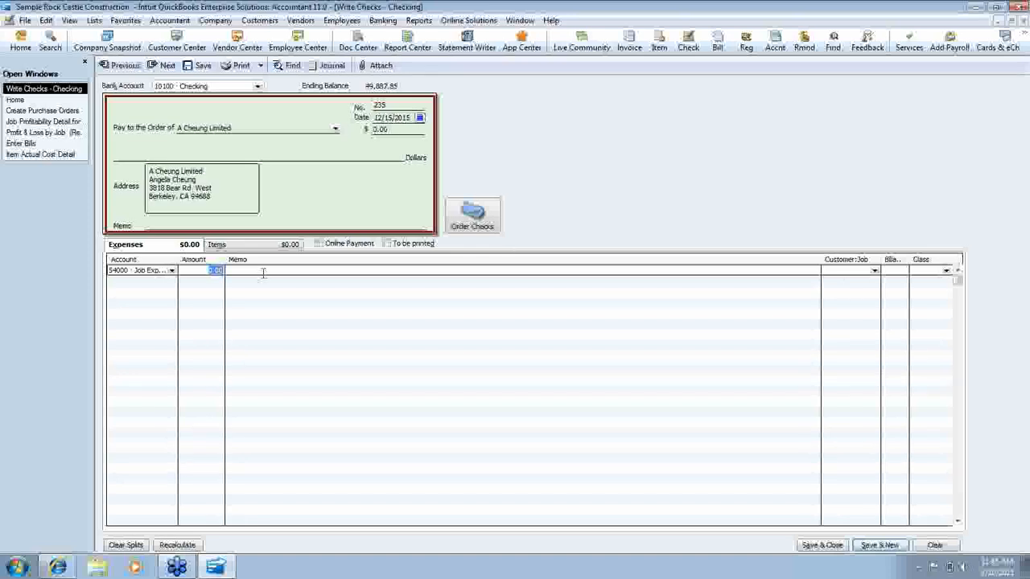
text(1000)
key(Tab)
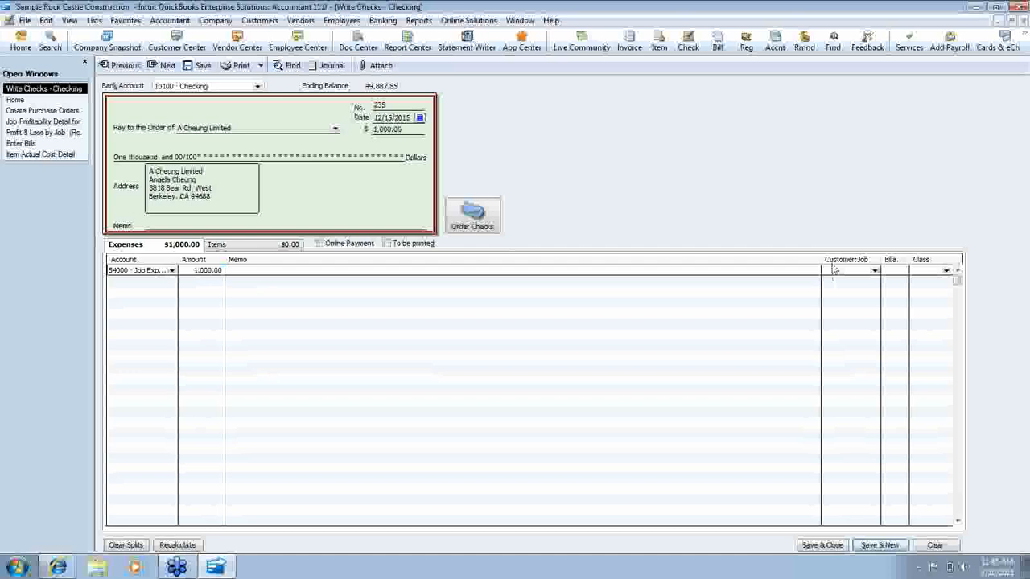
click(848, 299)
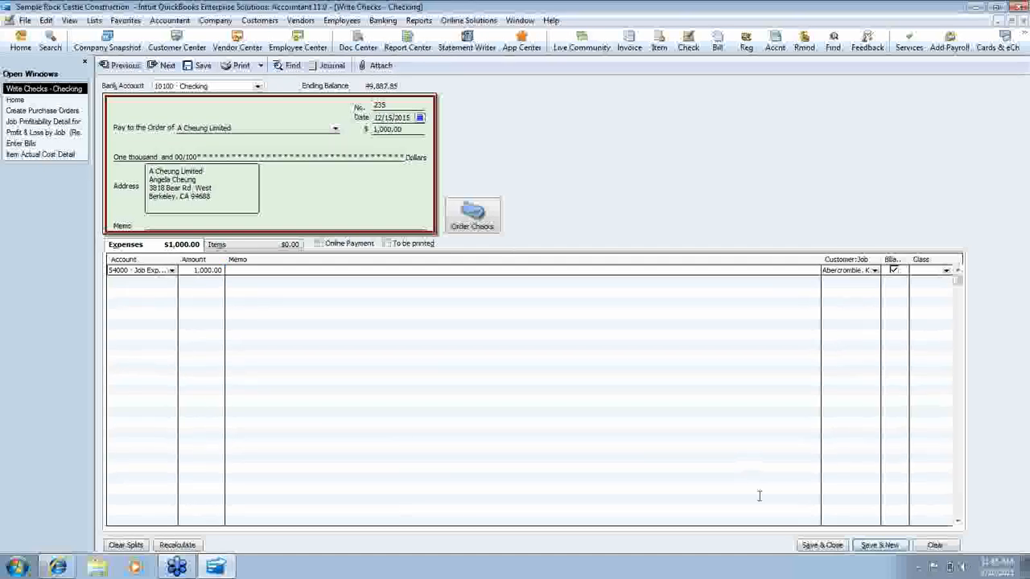
click(822, 546)
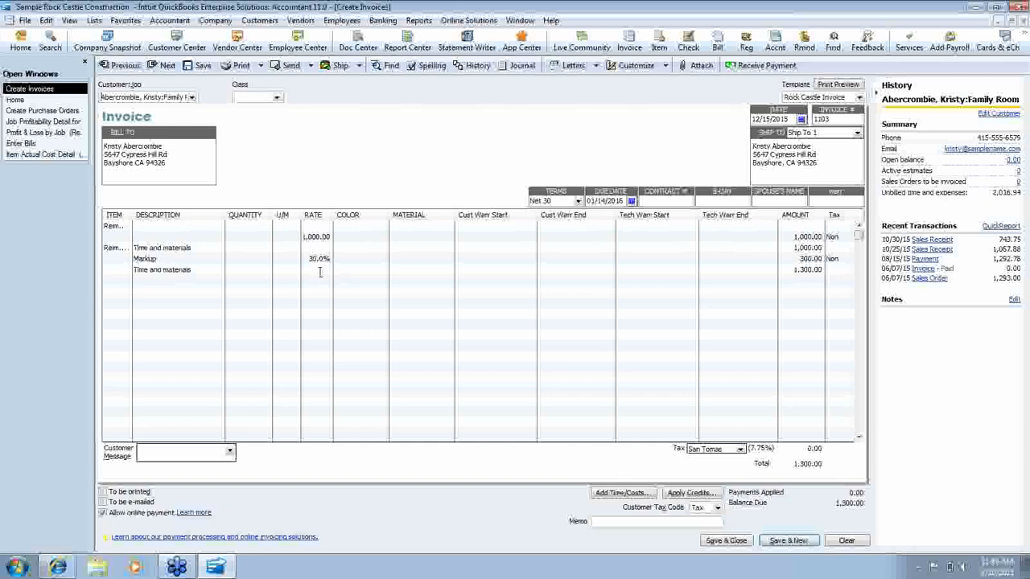
Step: Preview the printed layout of the Family Room invoice and close the preview
click(271, 68)
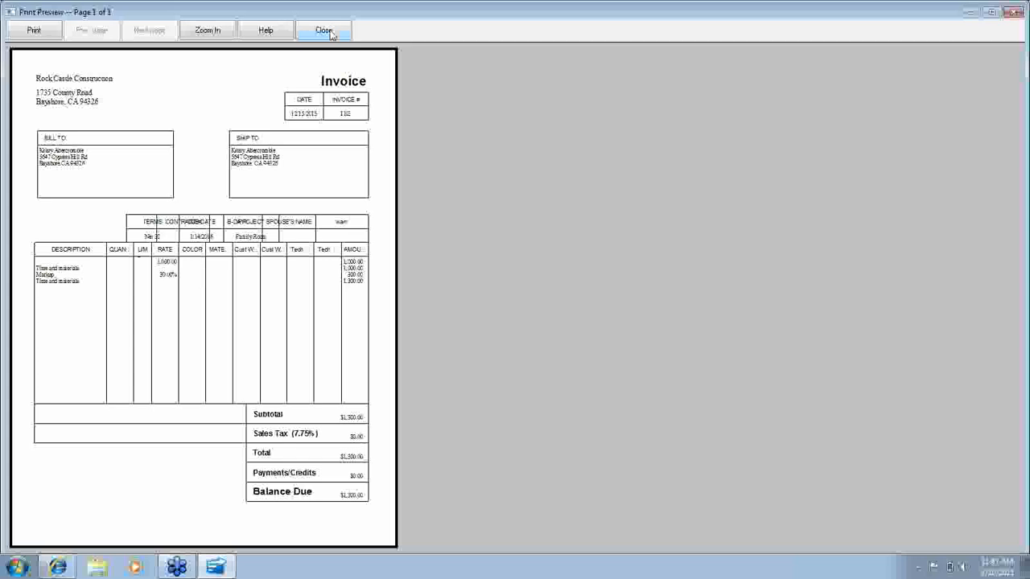
click(325, 32)
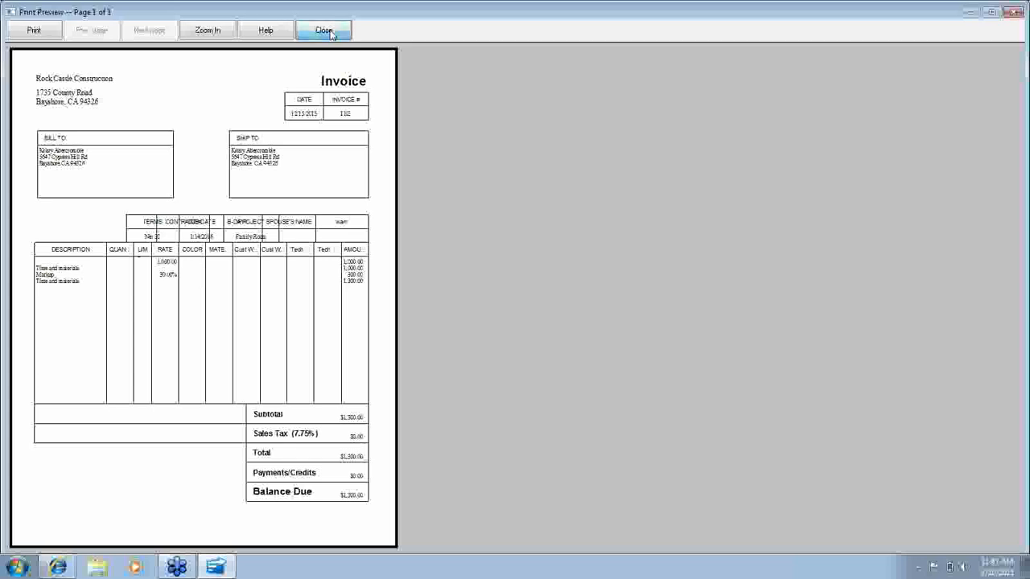
Step: Enter another A Cheung Limited expense of 2,000, then bill only the 1,000.00 expense on the Family Room invoice and save it
text(2000)
key(Tab)
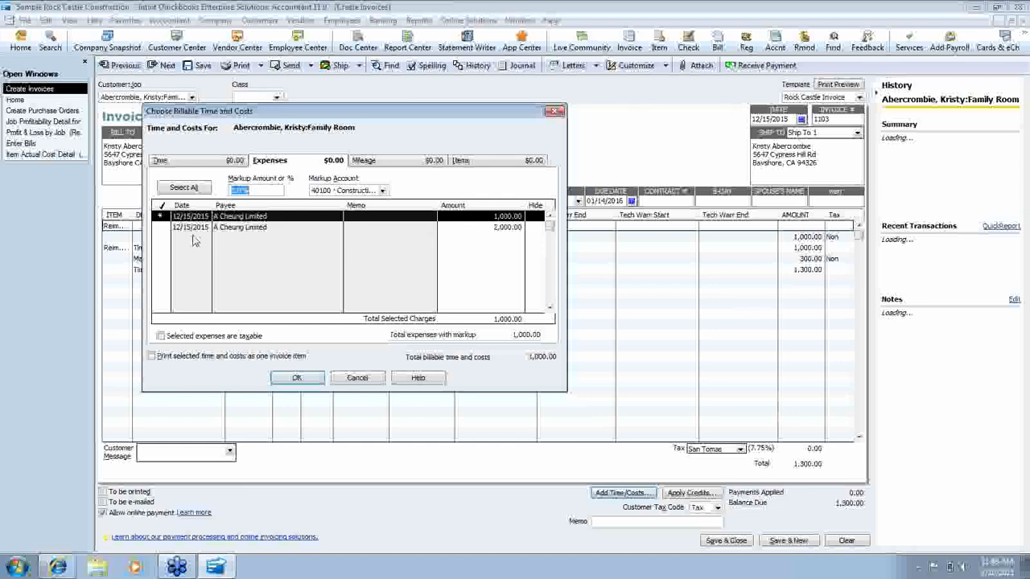
click(297, 377)
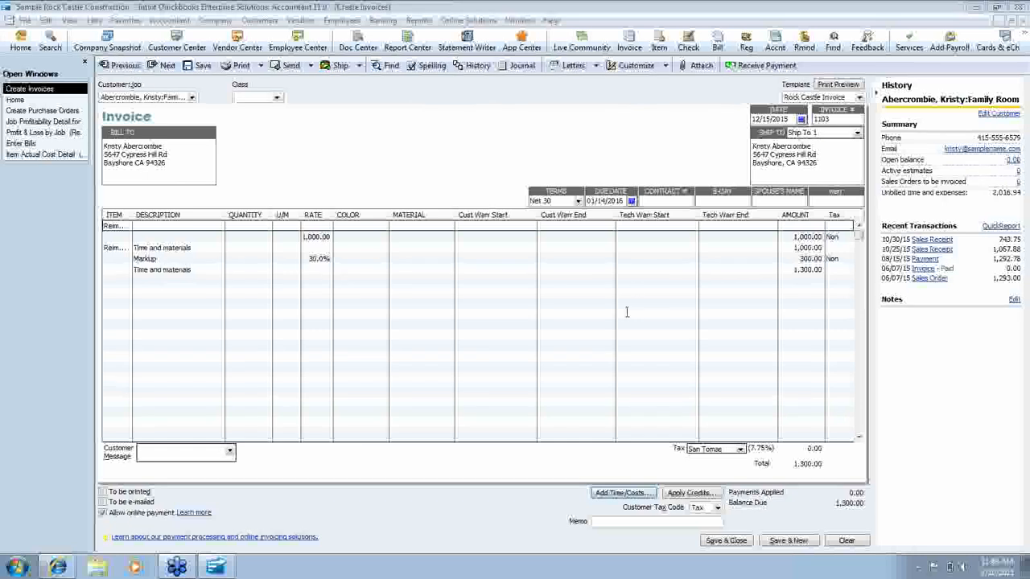
click(727, 540)
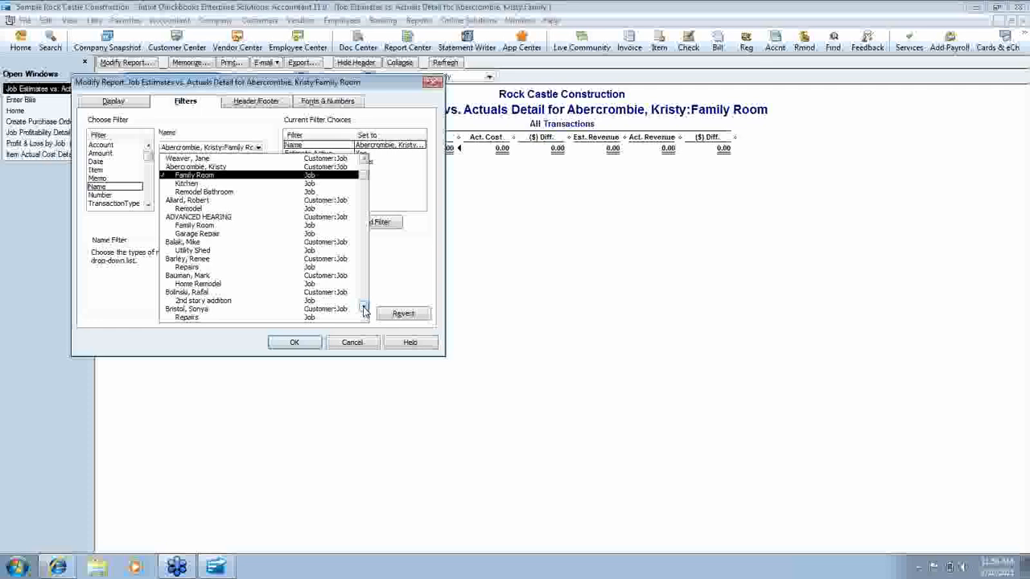
Step: Filter Job Estimates vs. Actuals Detail to the 2nd story addition job, and review the items available on the Daigle Lighting bill
click(363, 308)
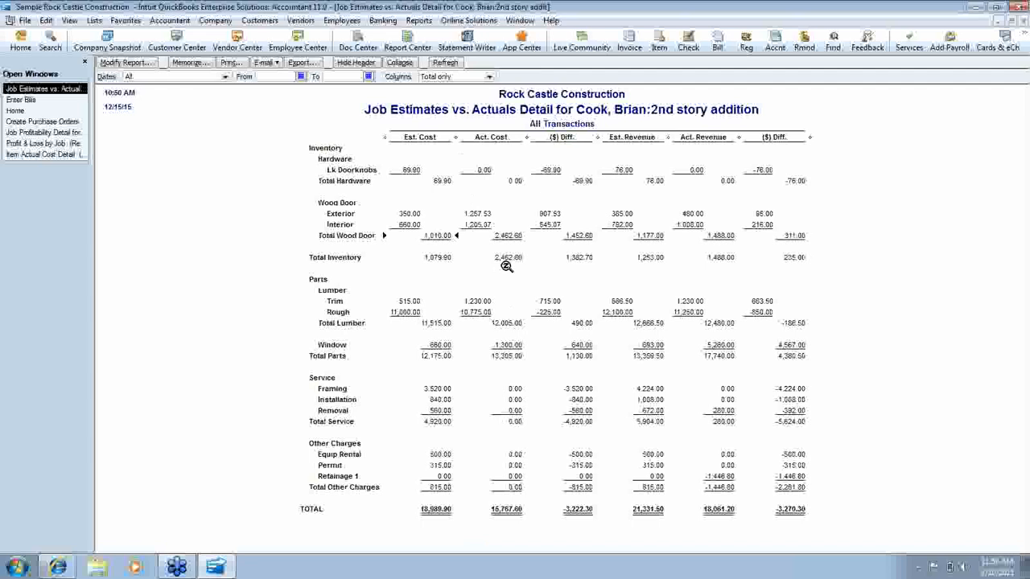
click(71, 100)
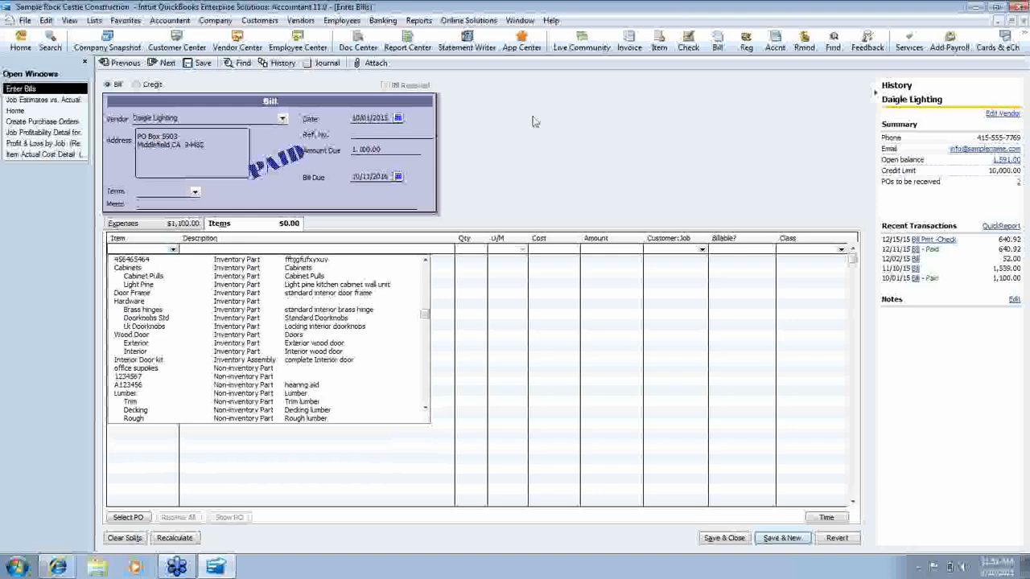
click(616, 133)
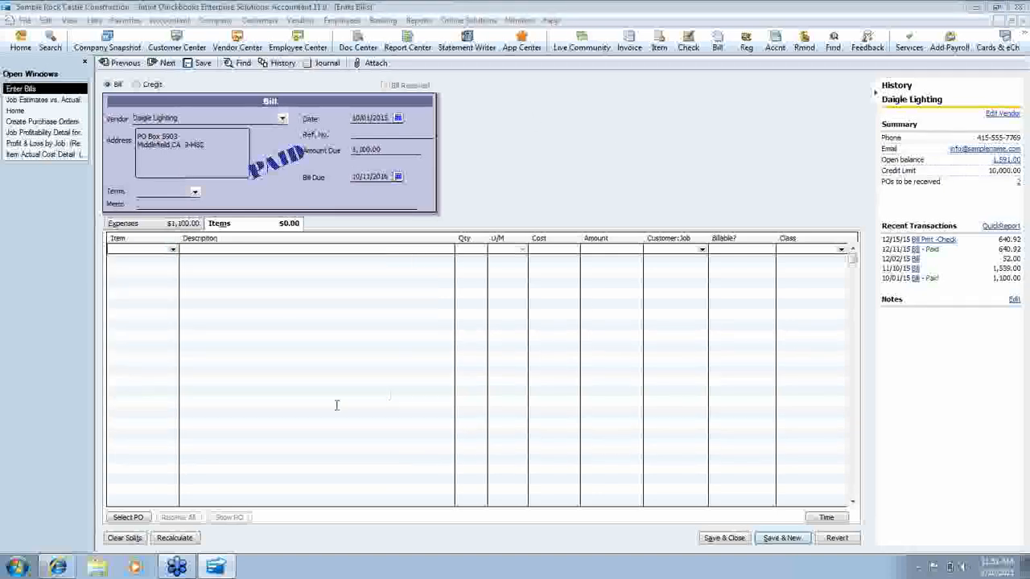